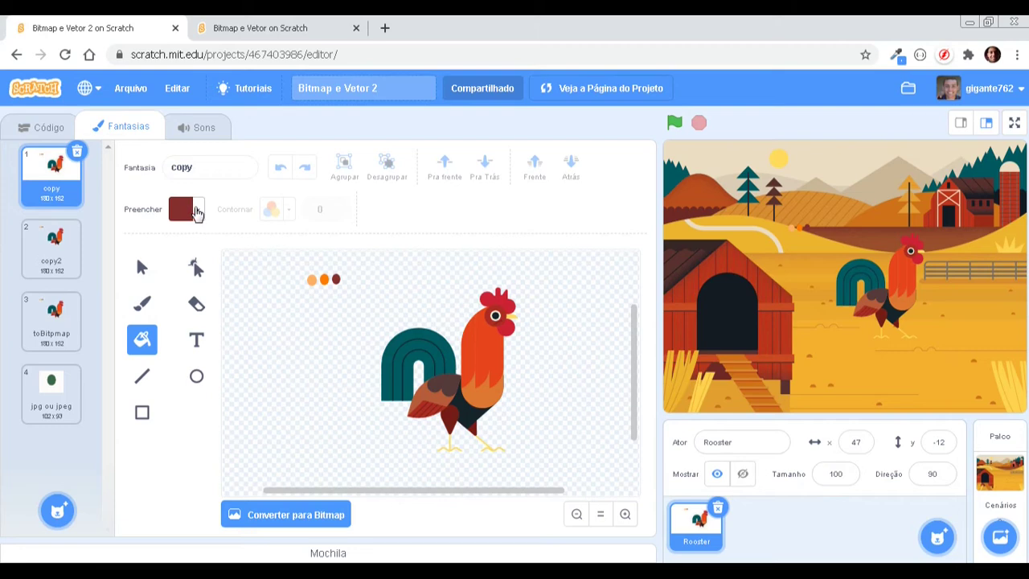
- Fill the three neck feather shapes of the rooster in the copy costume with the light orange sampled from the first swatch
click(197, 211)
click(211, 414)
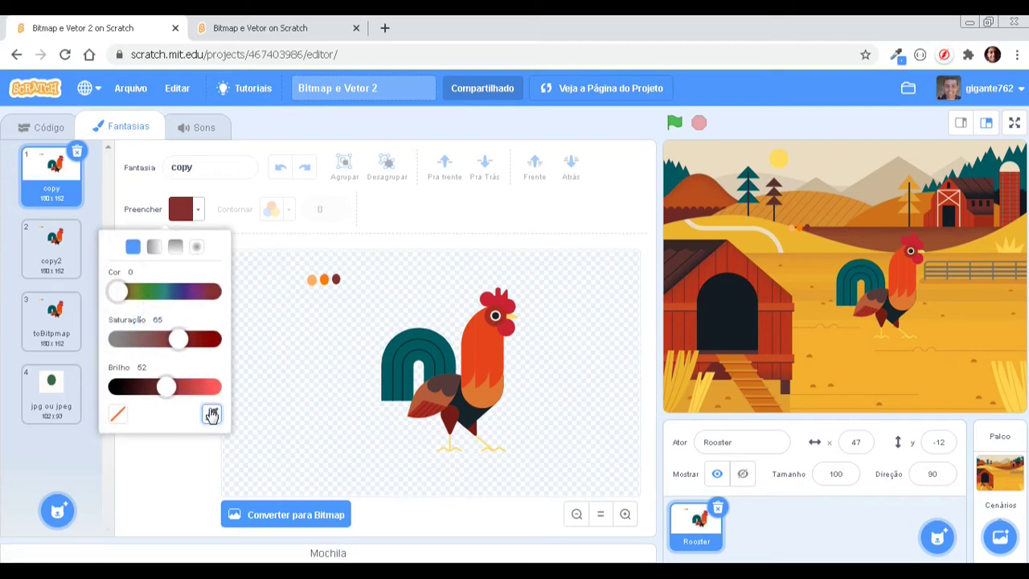
click(312, 279)
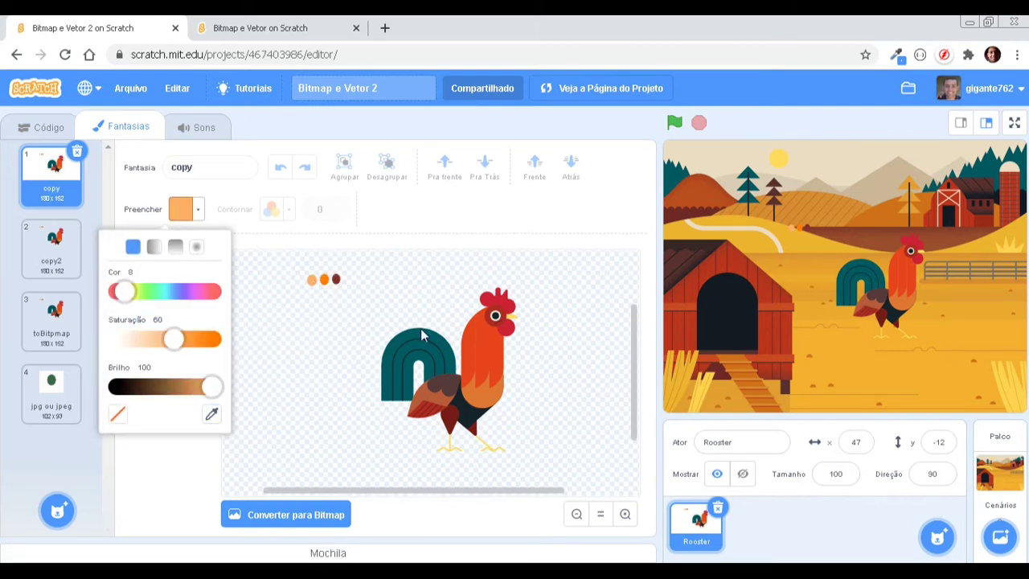
click(478, 354)
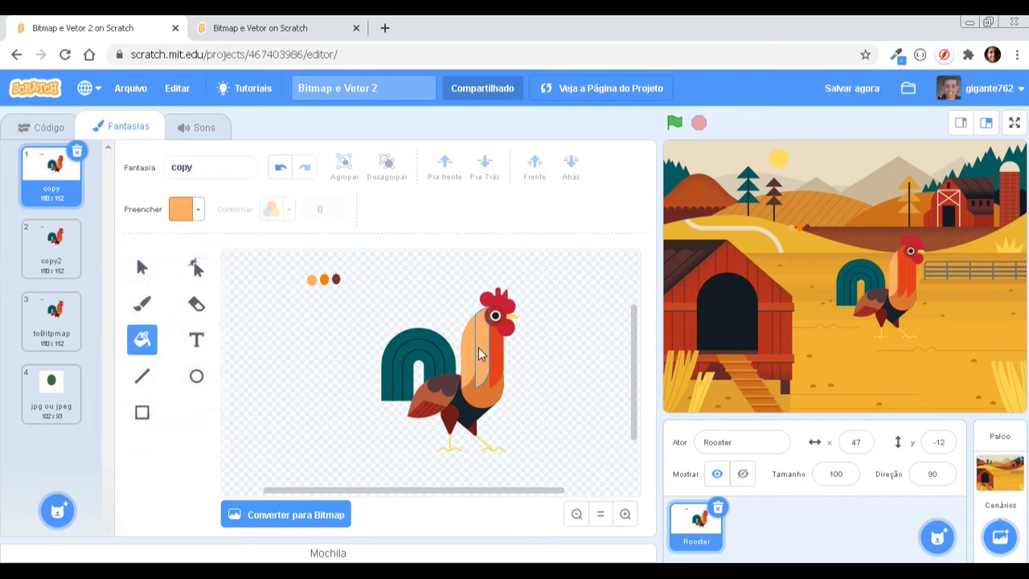
click(487, 355)
click(496, 359)
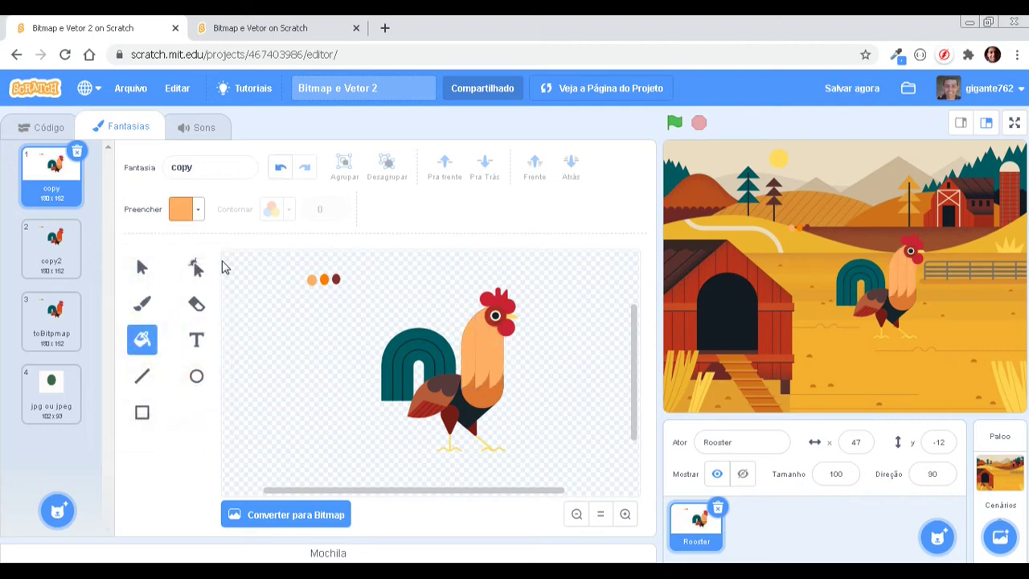
- Fill the rooster's beak with the bright orange sampled from the middle swatch
click(197, 209)
click(211, 413)
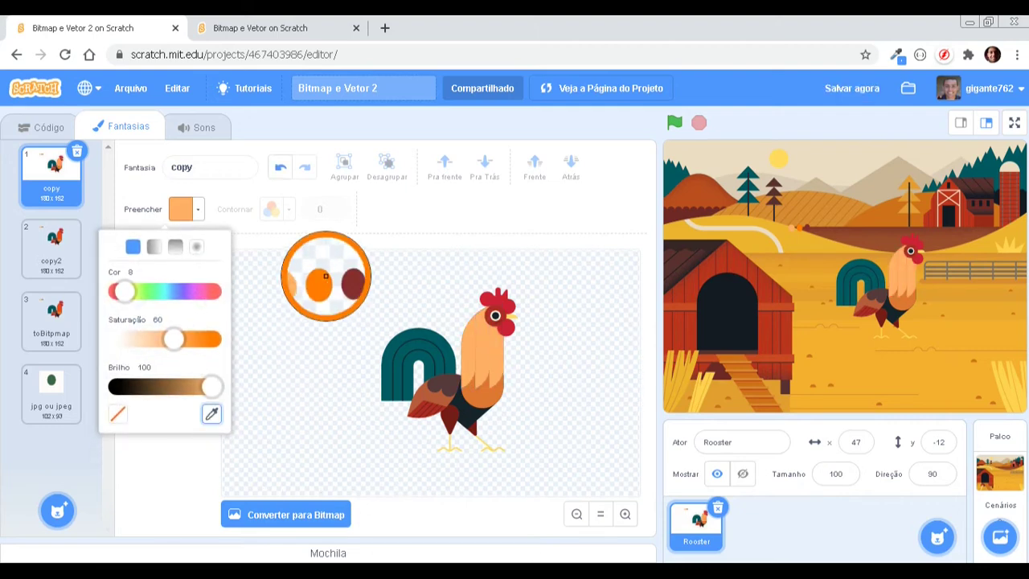
click(325, 279)
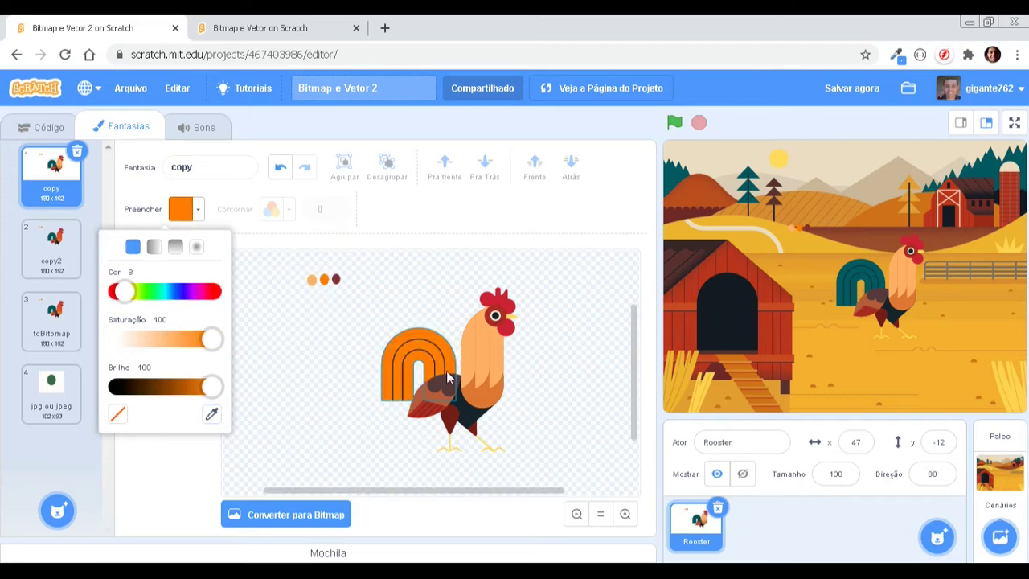
click(509, 312)
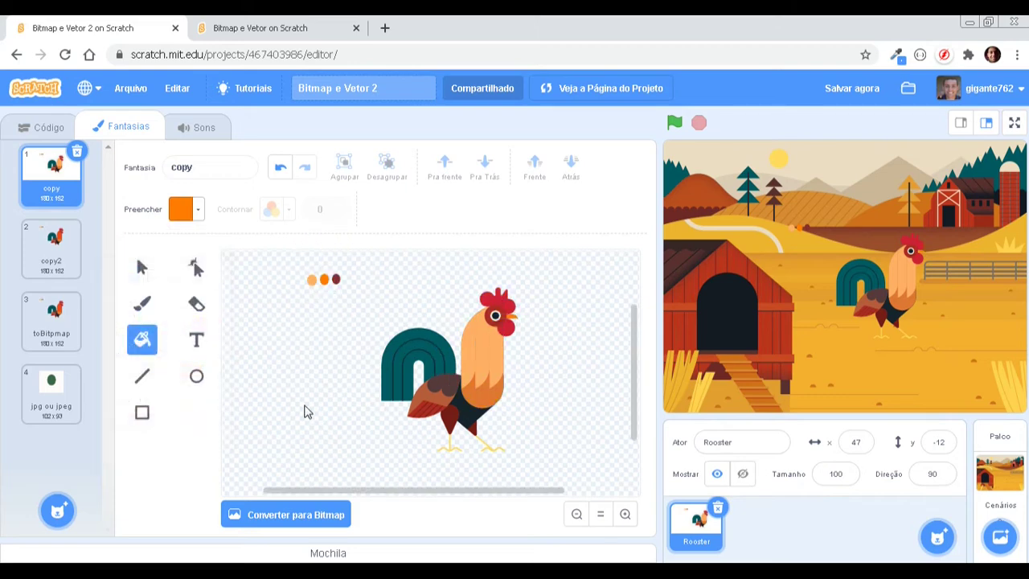
- Fill the area below the rooster's neck feathers with the dark red sampled from the third swatch
click(198, 210)
click(212, 414)
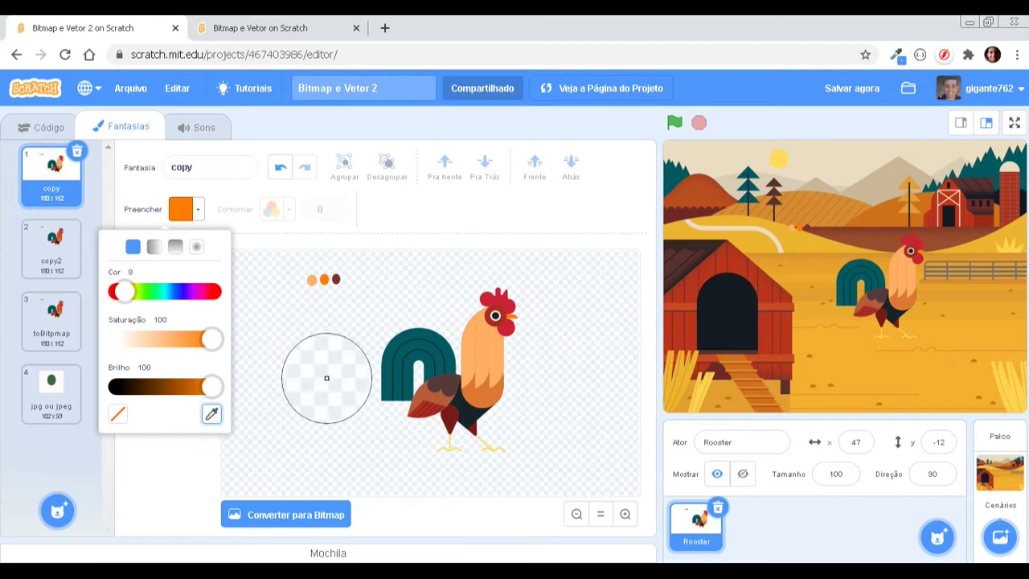
click(336, 279)
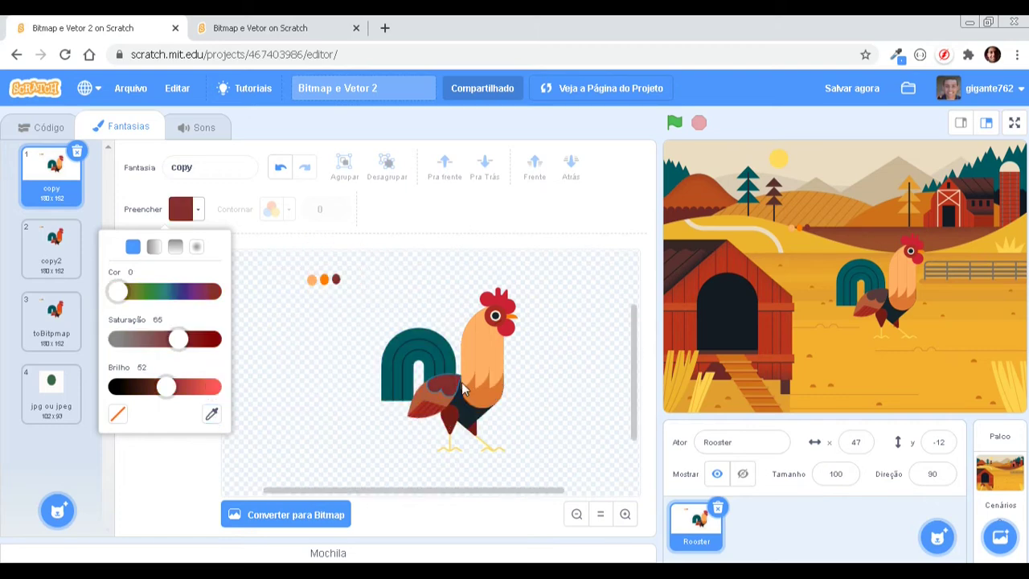
click(487, 400)
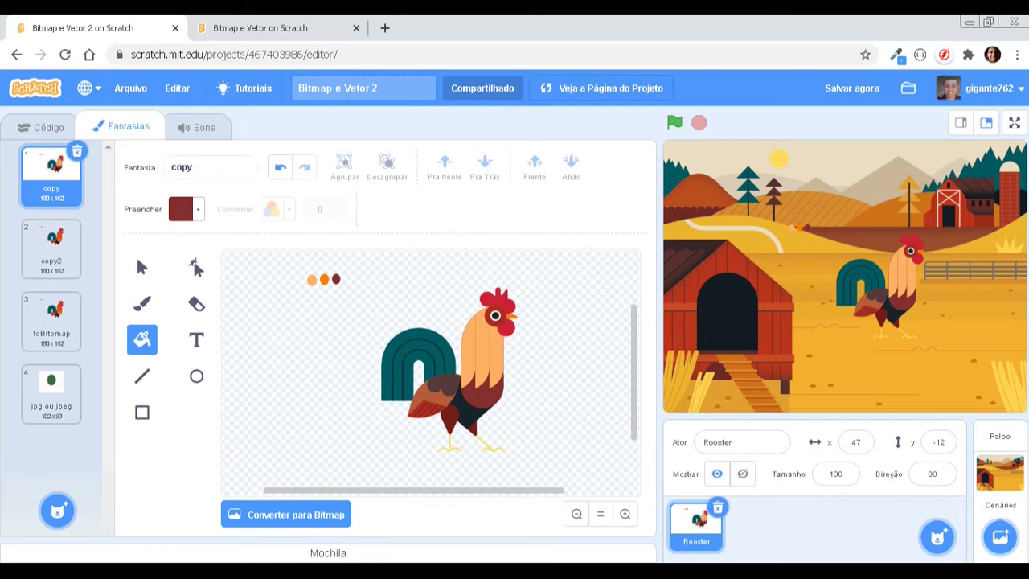
- Convert the toBitpmap costume to bitmap and fill the rooster's neck with the light orange sampled from the first swatch
click(57, 321)
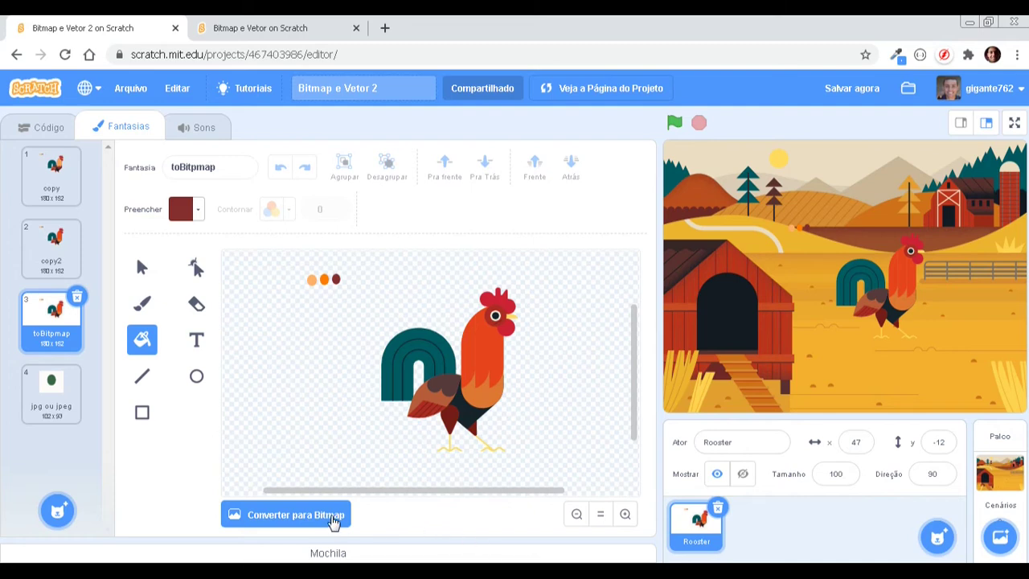
click(334, 519)
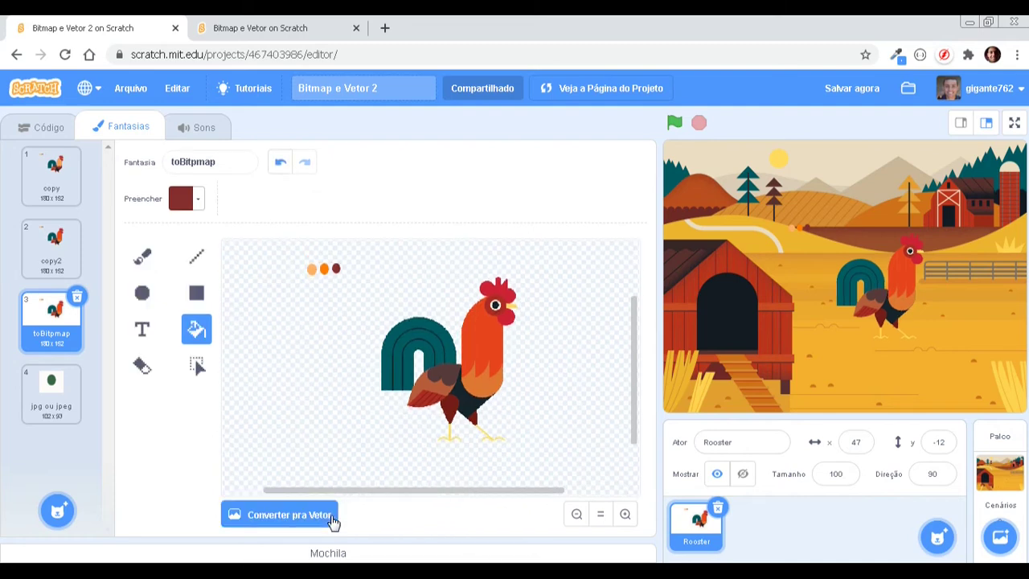
click(199, 202)
click(212, 404)
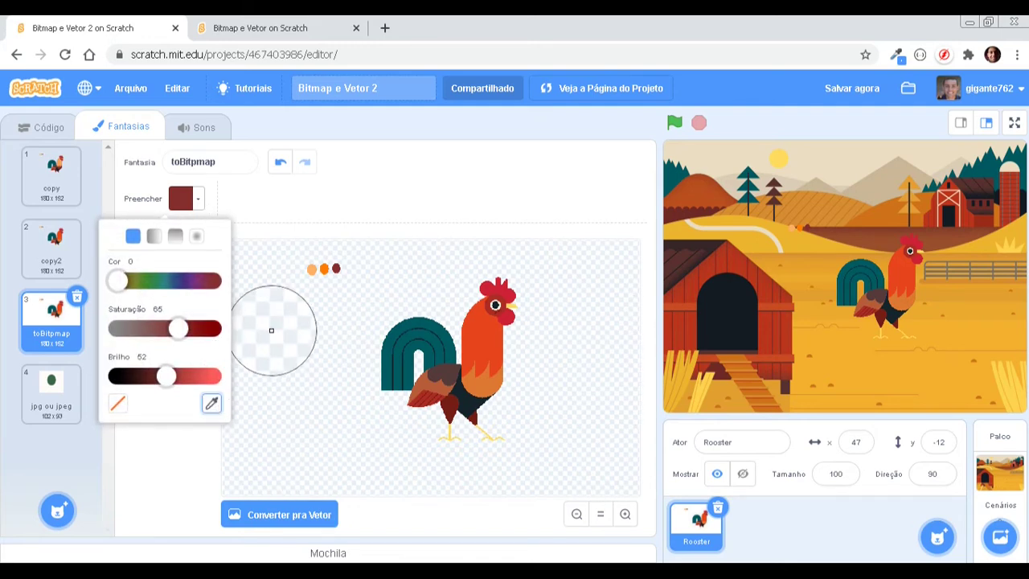
click(312, 269)
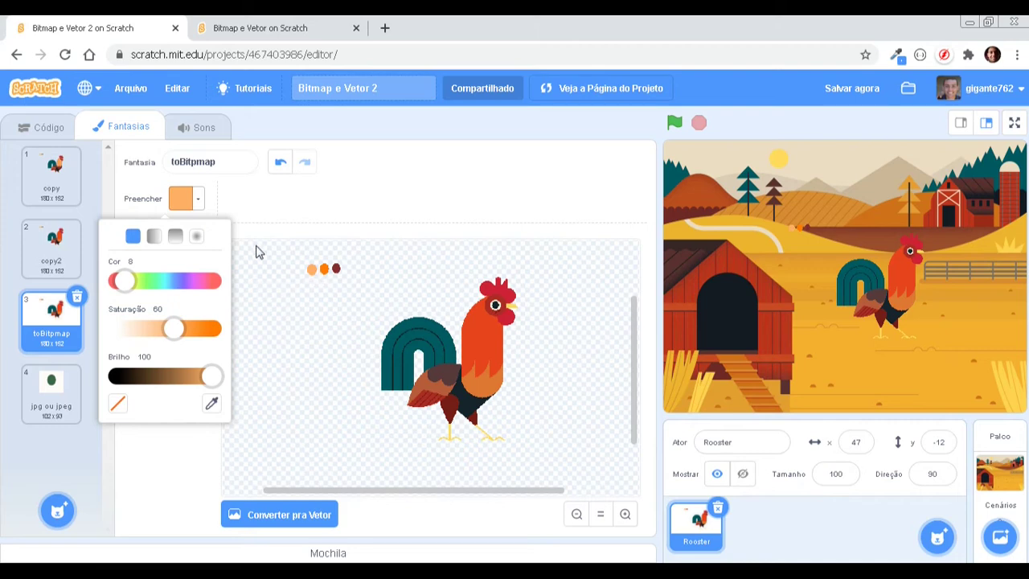
click(253, 207)
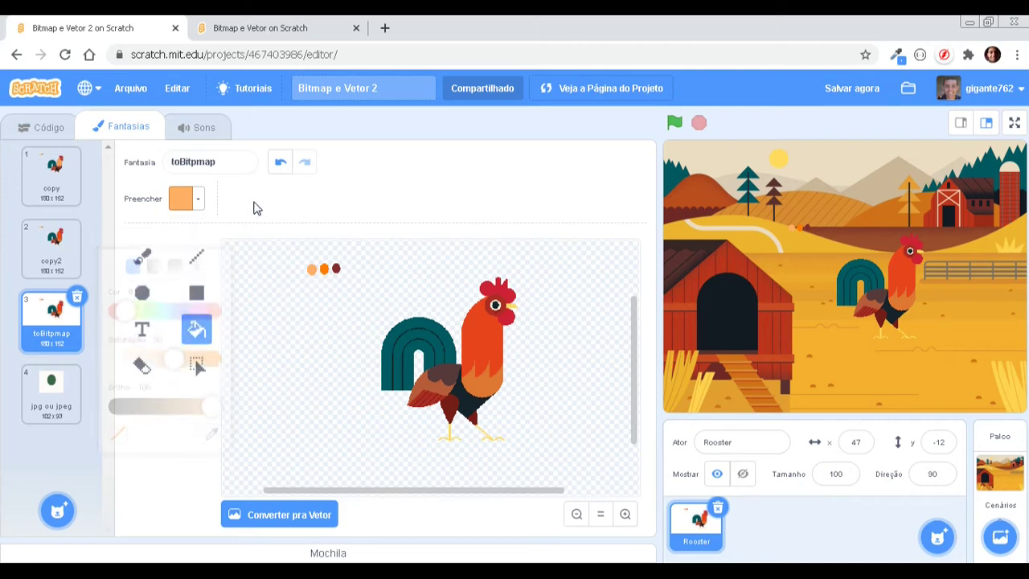
click(483, 341)
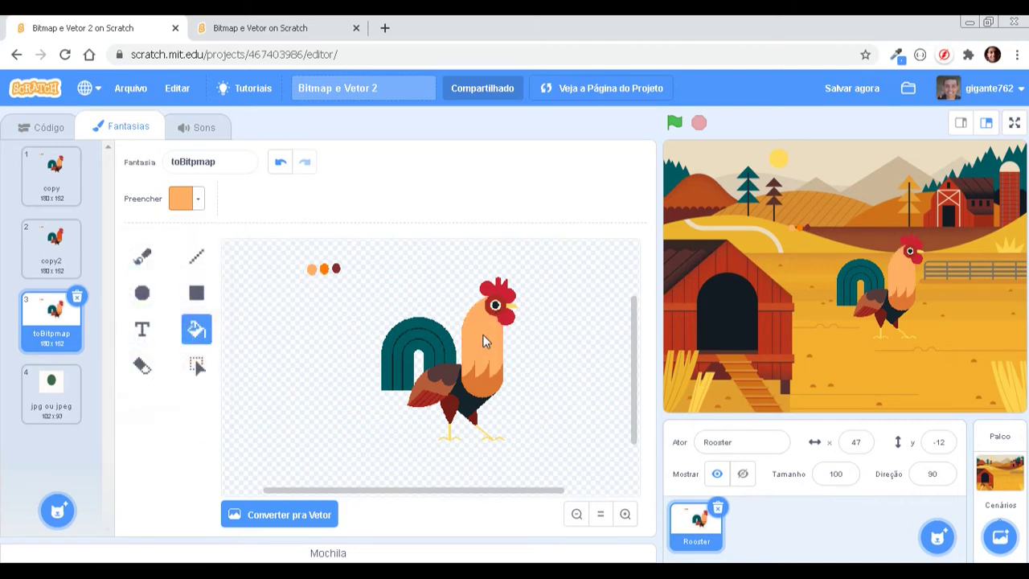
- Fill the bitmap rooster's beak with the bright orange sampled from the middle swatch
click(204, 208)
click(211, 404)
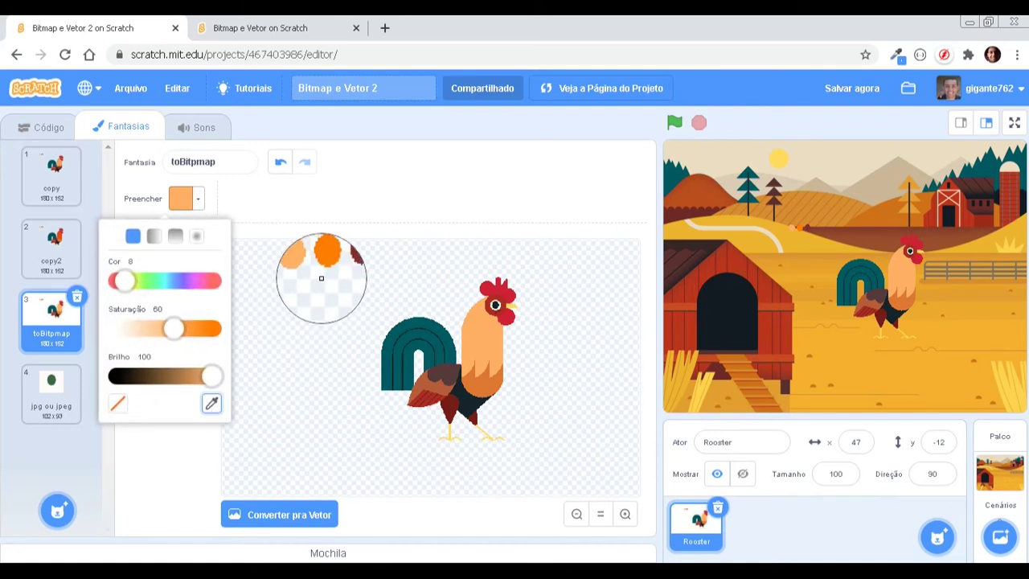
click(324, 268)
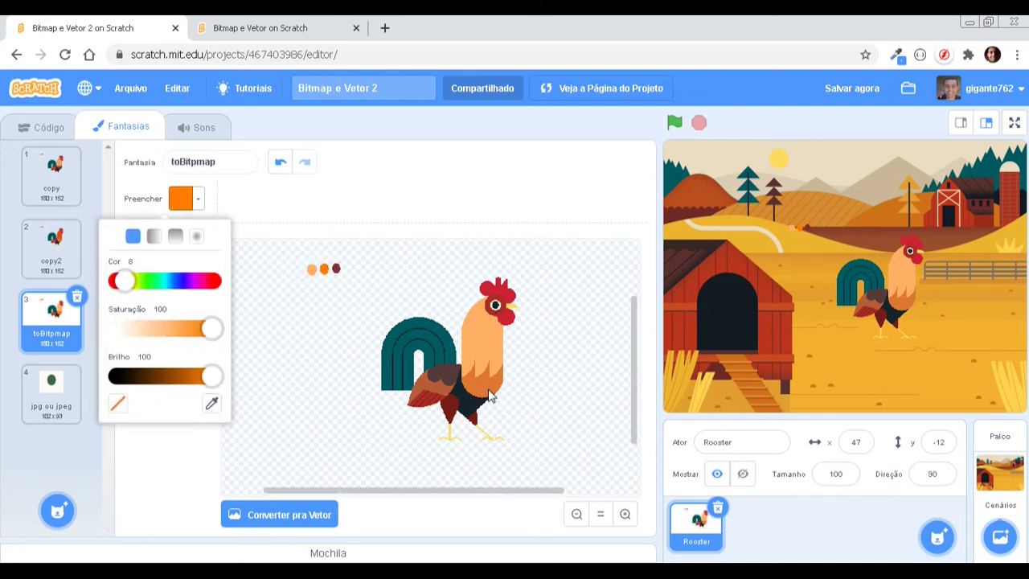
click(515, 313)
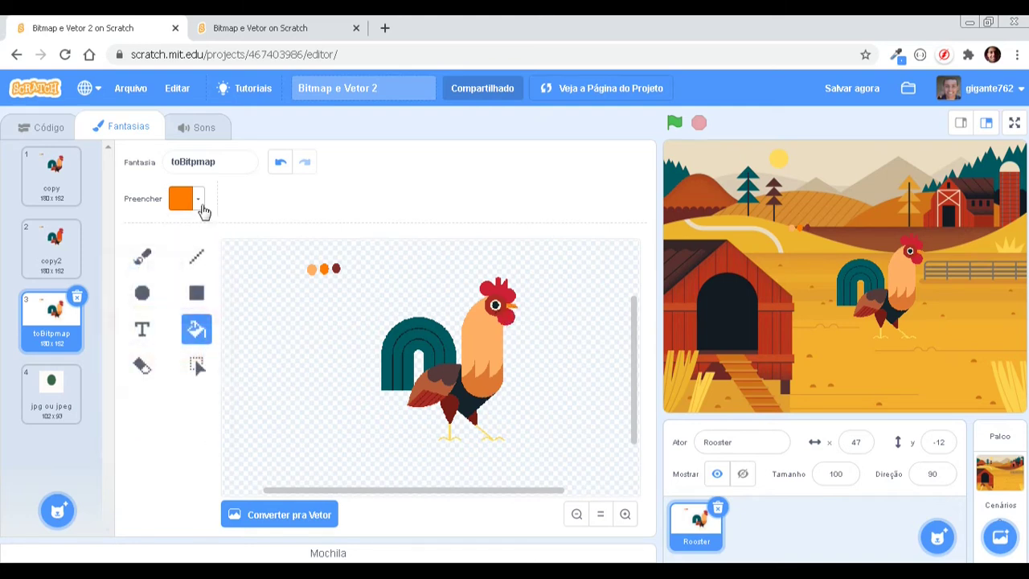
- Fill the area below the bitmap rooster's neck with the dark red sampled from the third swatch
click(200, 204)
click(211, 403)
click(336, 269)
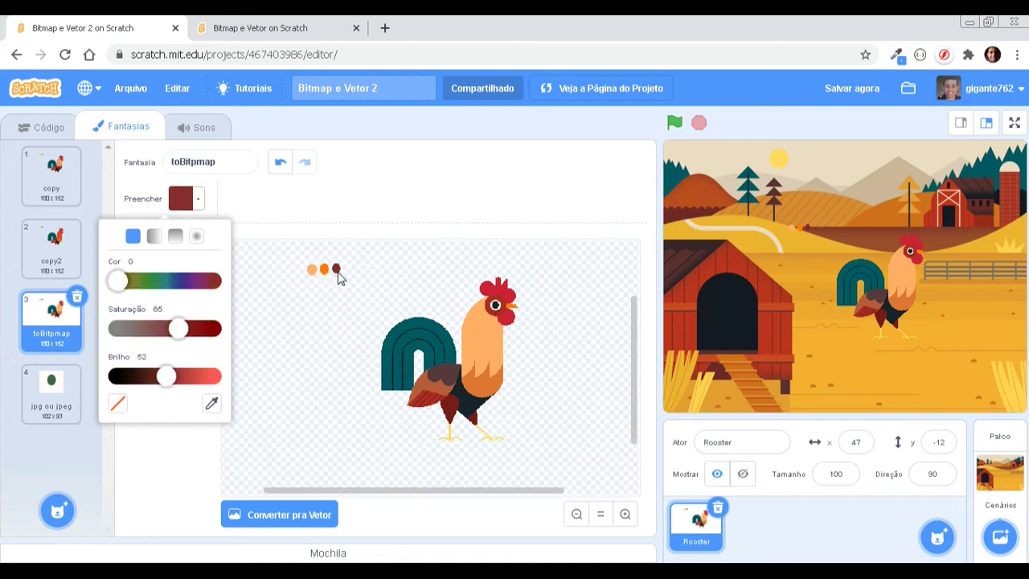
click(489, 395)
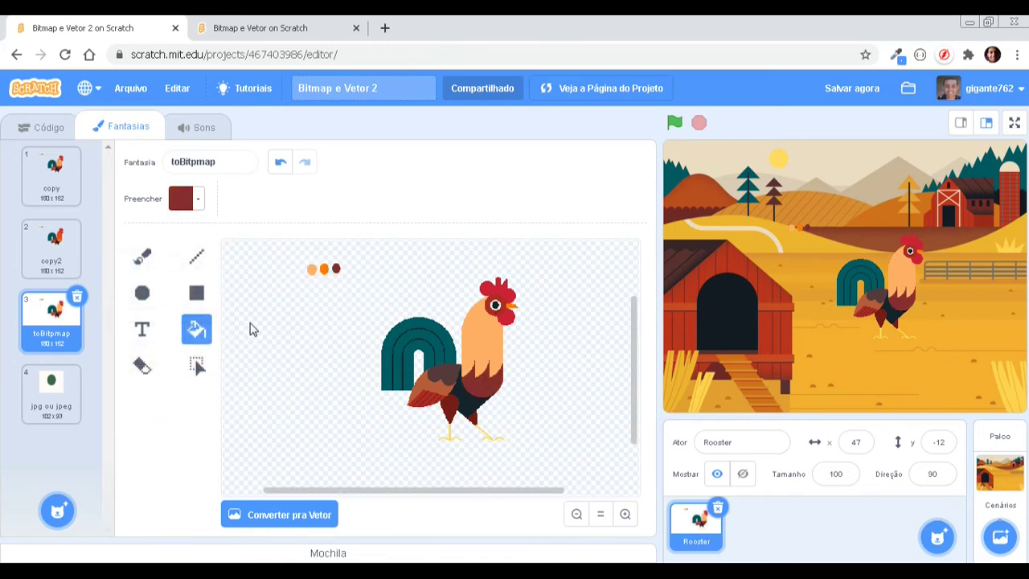
- Sample the light orange from the bitmap rooster's neck and fill the dark red area below it with that colour
click(199, 201)
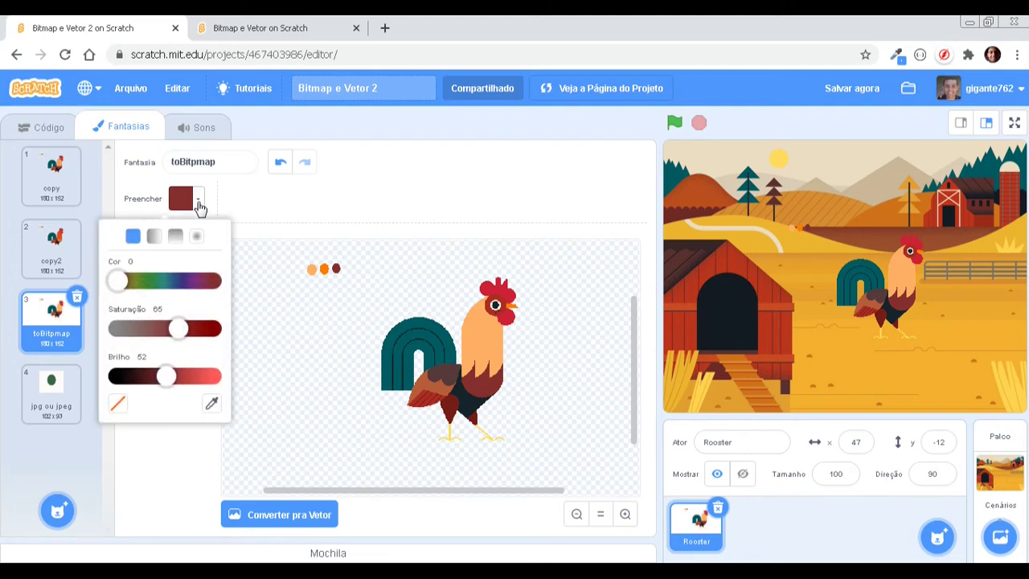
click(211, 403)
click(495, 344)
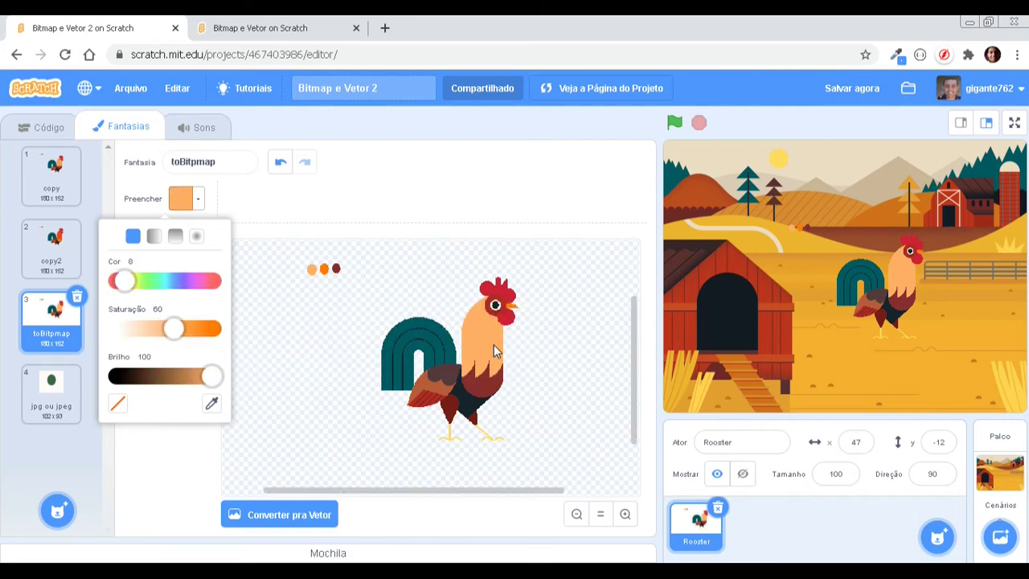
click(488, 393)
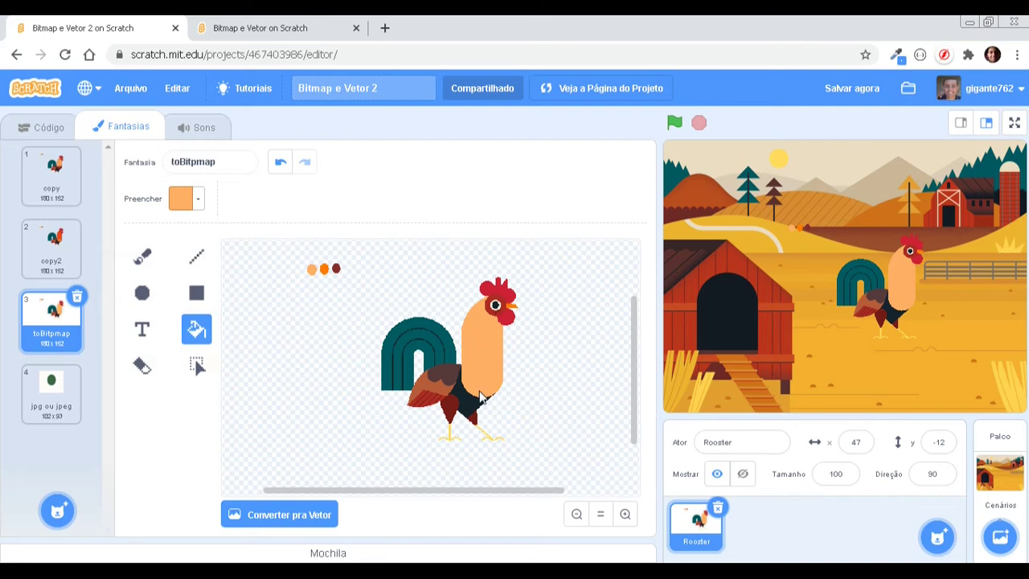
- Set the fill hue to 33 and fill the bitmap rooster's whole neck with that green, undoing and reapplying the fill once
click(193, 201)
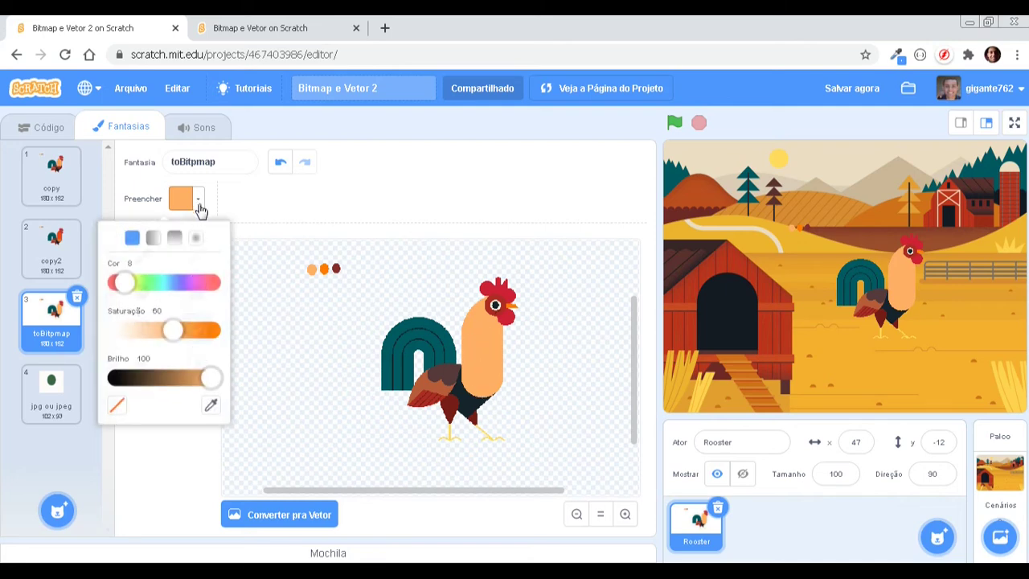
click(150, 283)
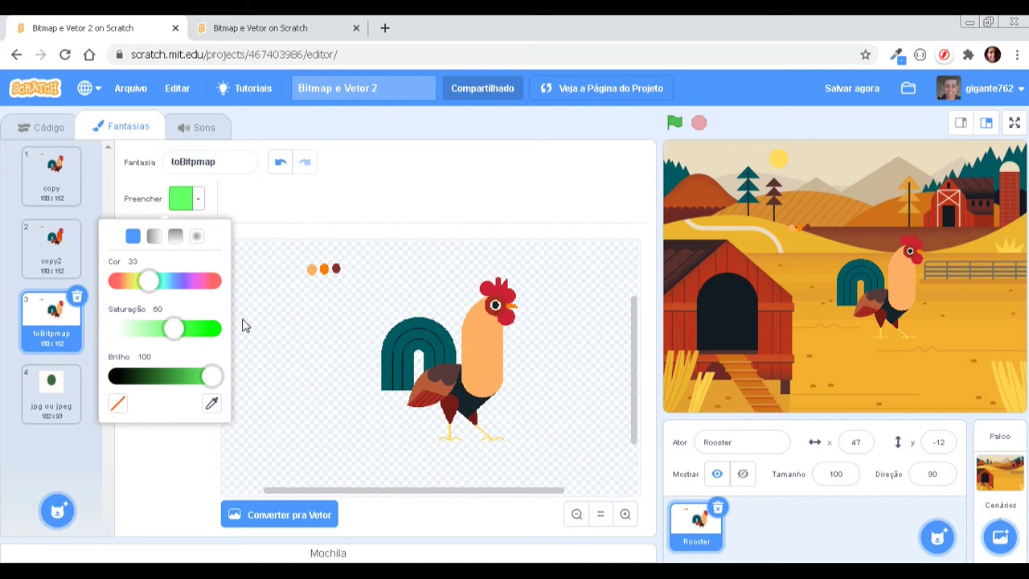
click(494, 347)
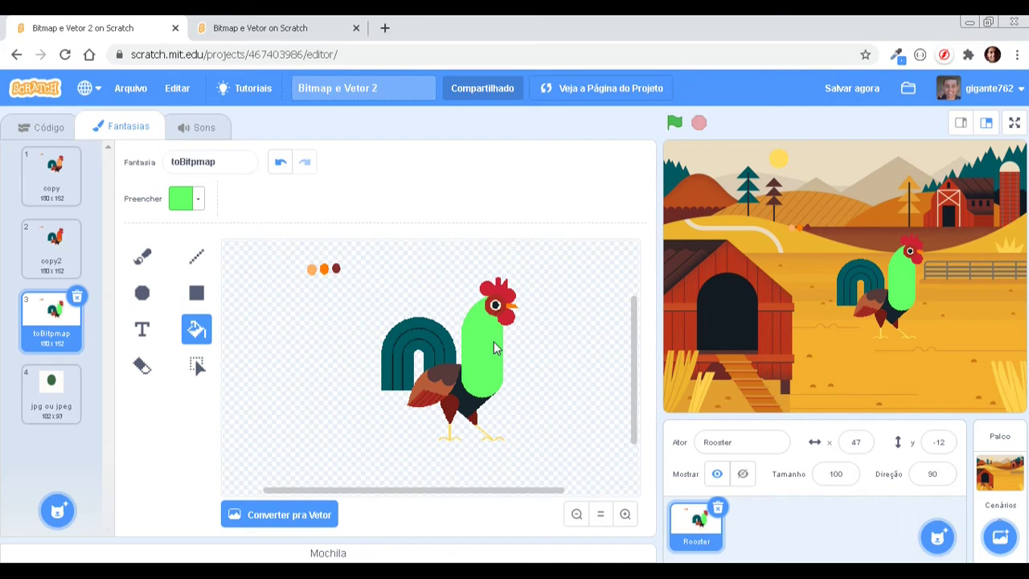
click(283, 163)
click(490, 331)
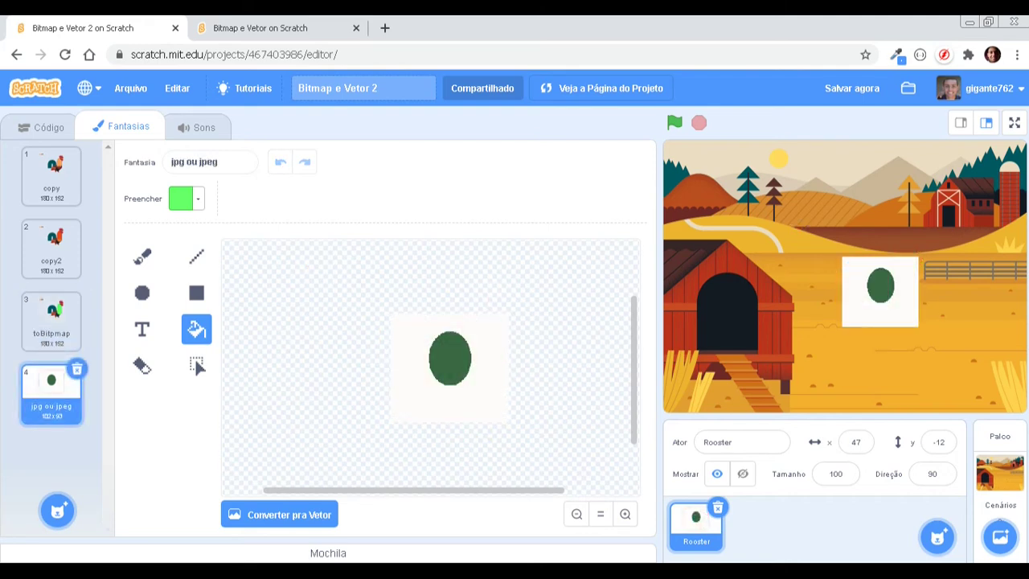
- Save the project
key(ctrl+s)
click(186, 162)
drag(217, 160, 195, 159)
click(226, 160)
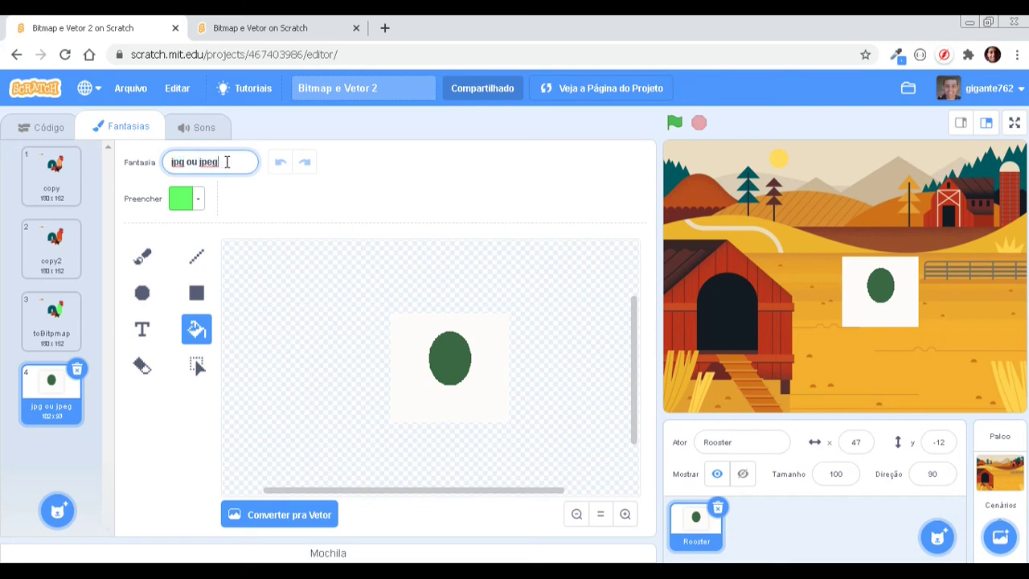
click(471, 196)
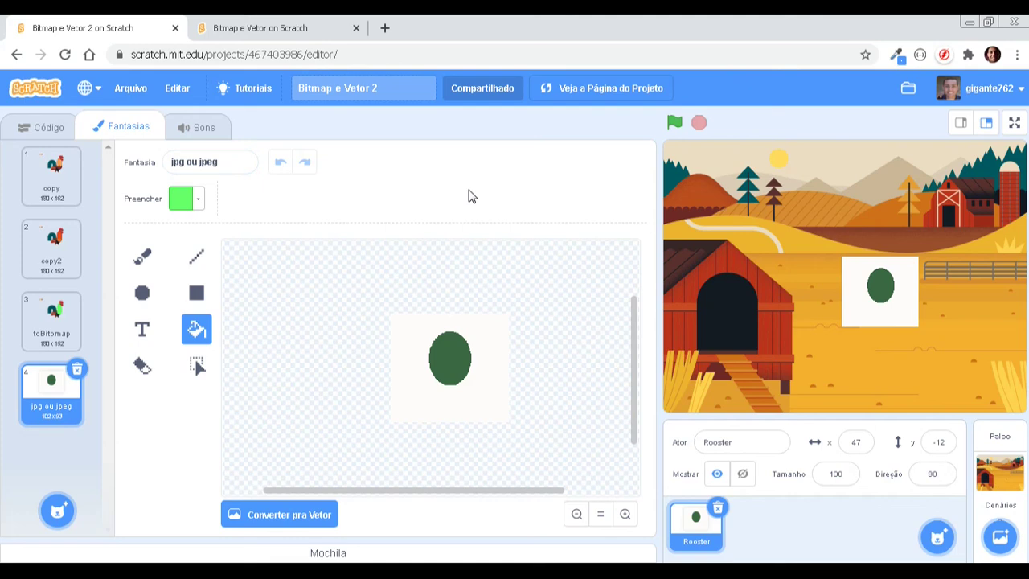
- Duplicate the jpg ou jpeg costume and make the copy's white background transparent by filling it with no colour
right_click(47, 398)
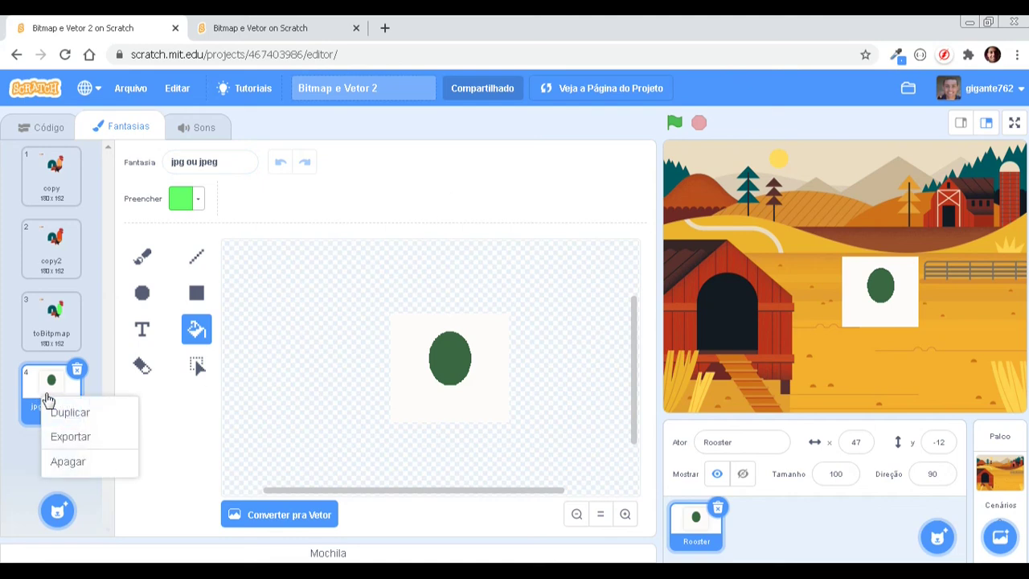
click(81, 412)
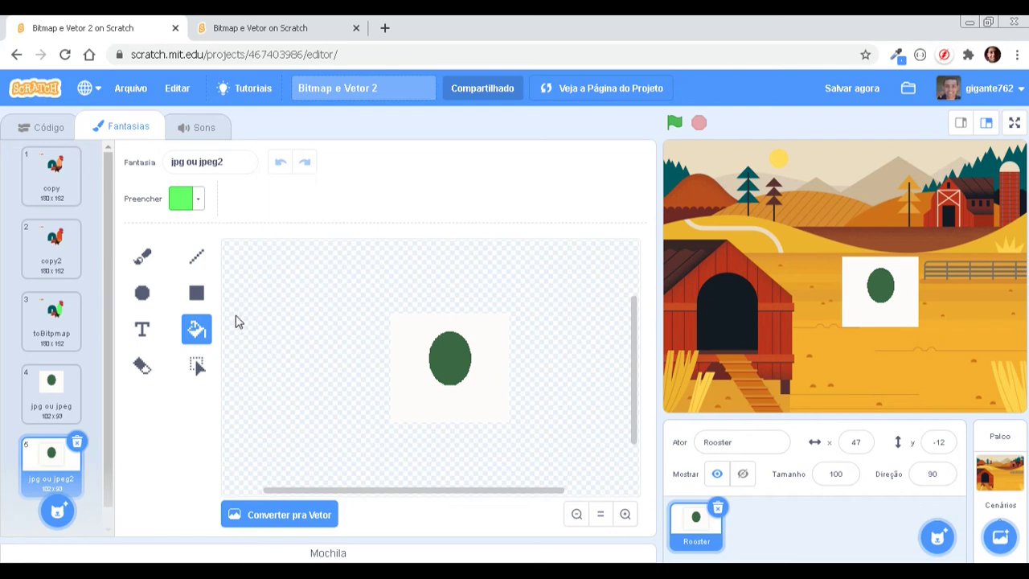
click(183, 210)
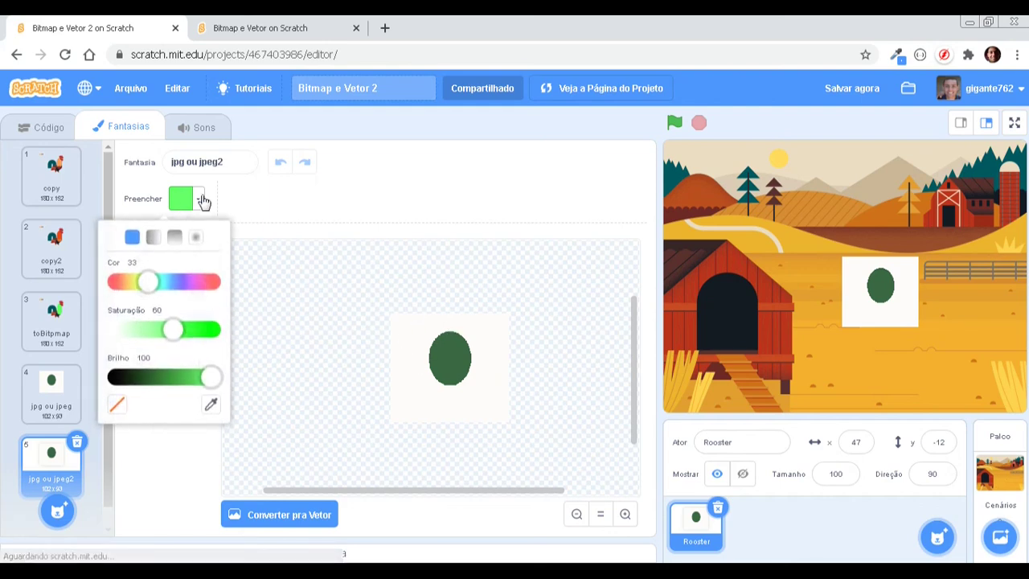
click(121, 406)
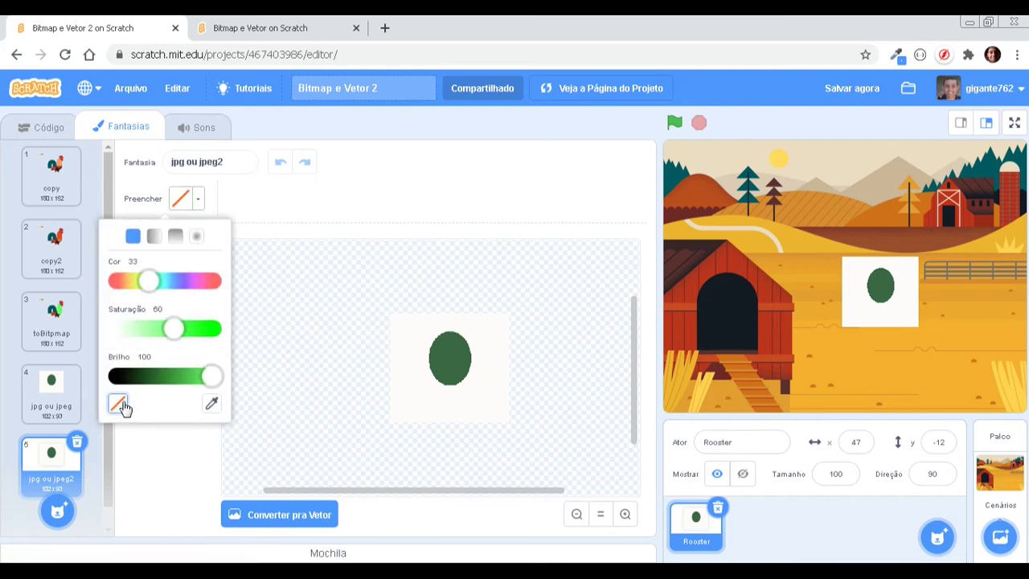
click(303, 180)
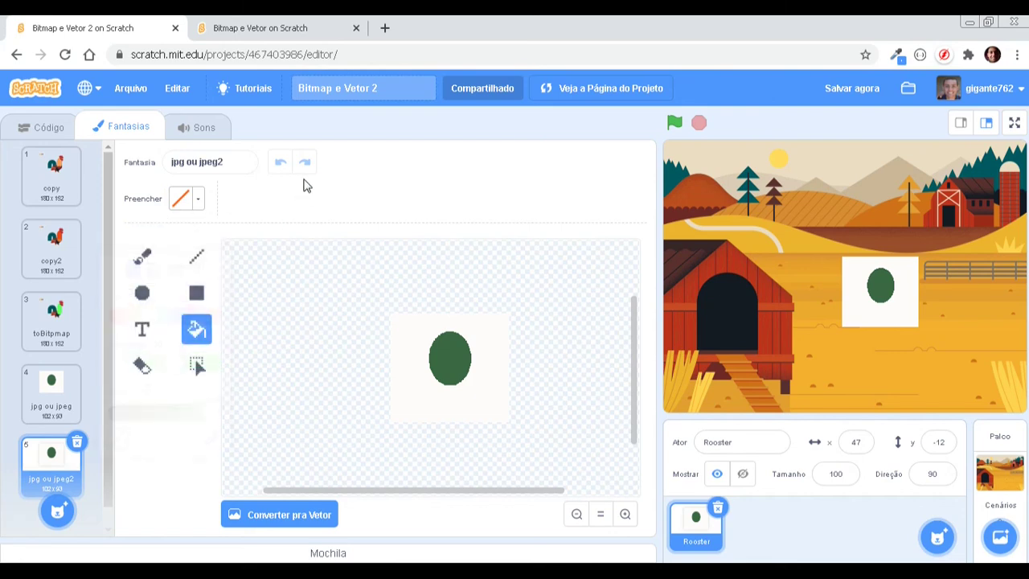
click(415, 336)
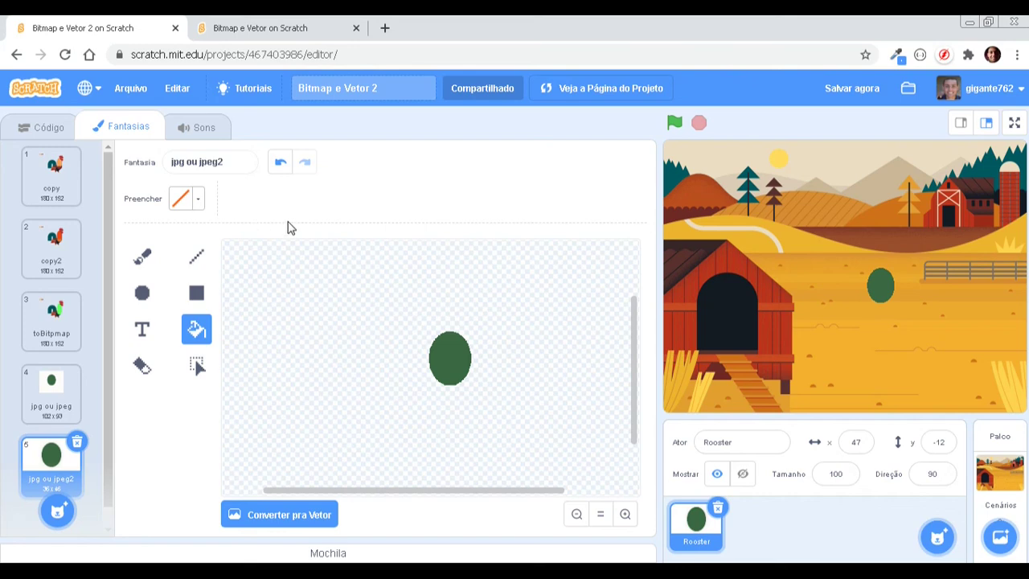
- Rename the duplicated costume with the green oval to png
click(223, 163)
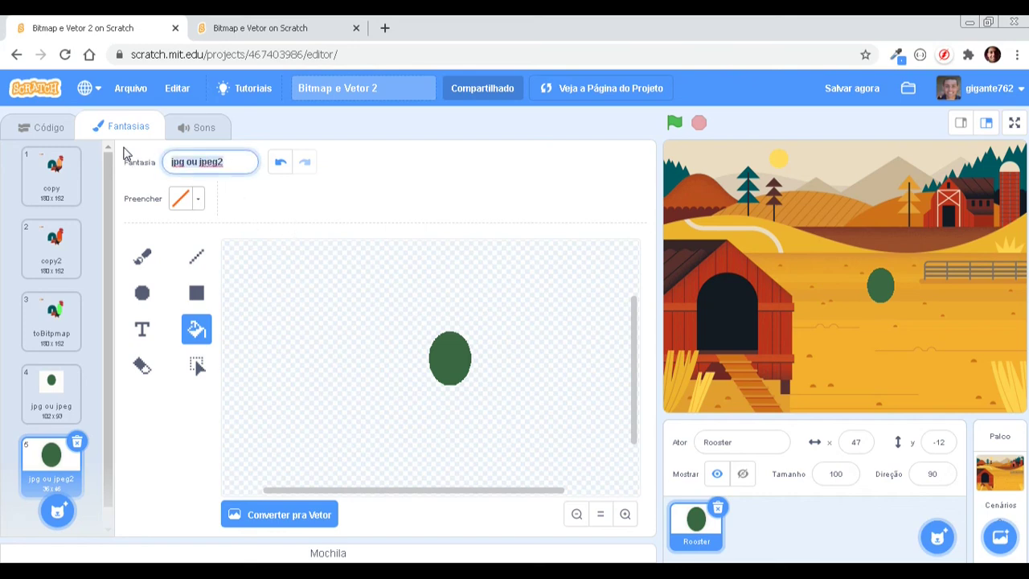
text(pn)
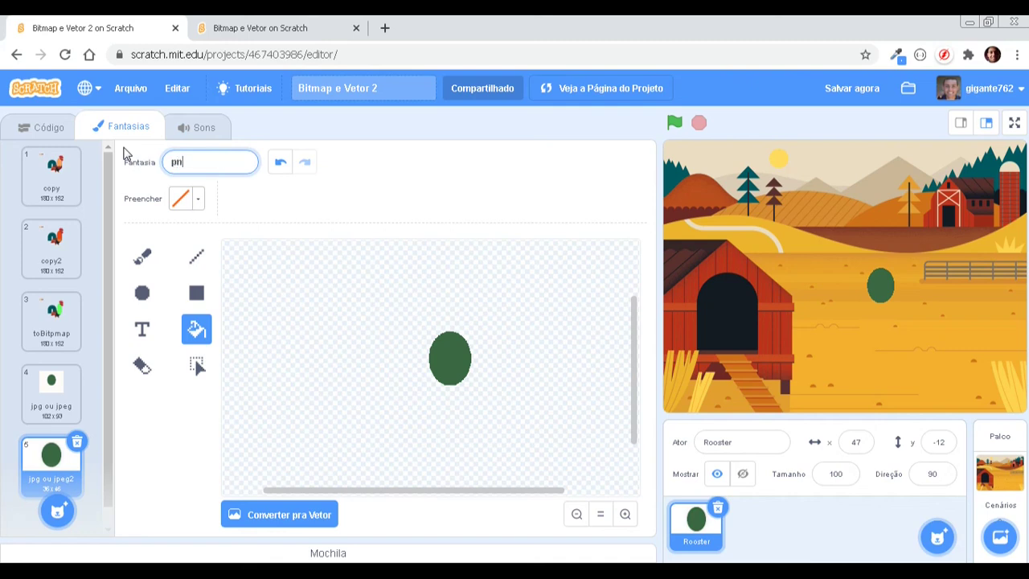
text(g)
click(364, 215)
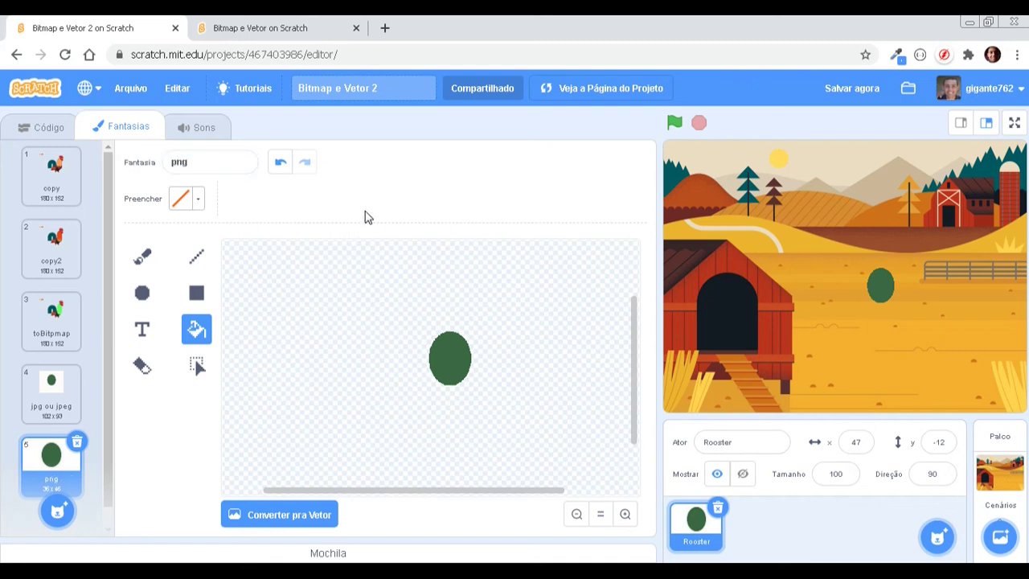